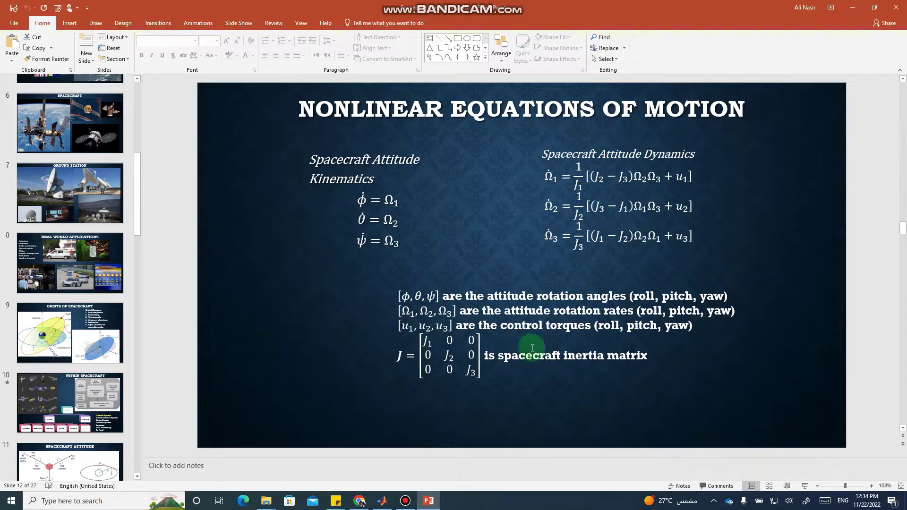
# Go to slide 13, Linearized Equations of Motion, and highlight the ω0 term in the first equation.
pyautogui.press('pagedown')
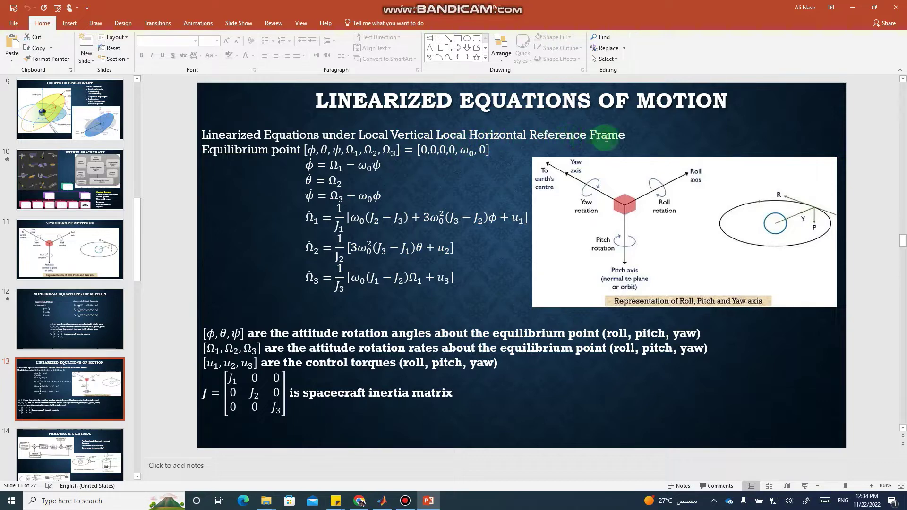
pyautogui.scroll(1, 607, 138)
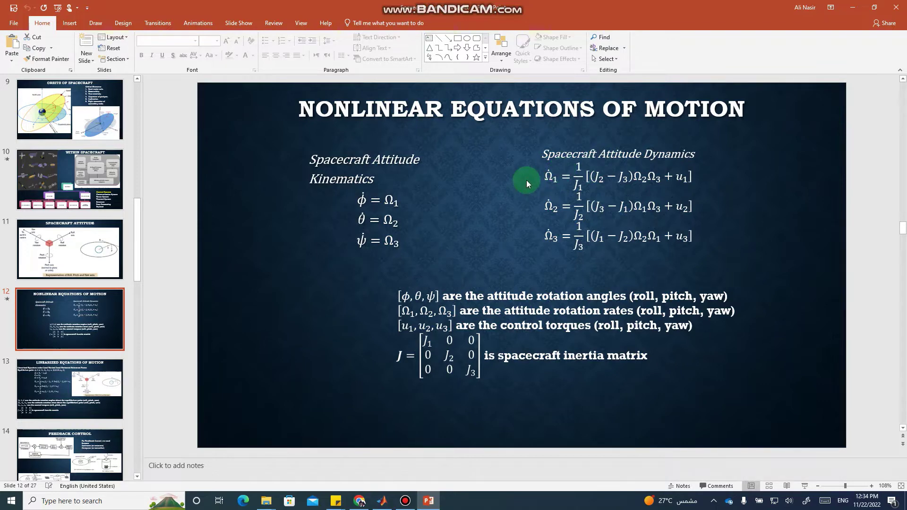
pyautogui.scroll(-1, 527, 183)
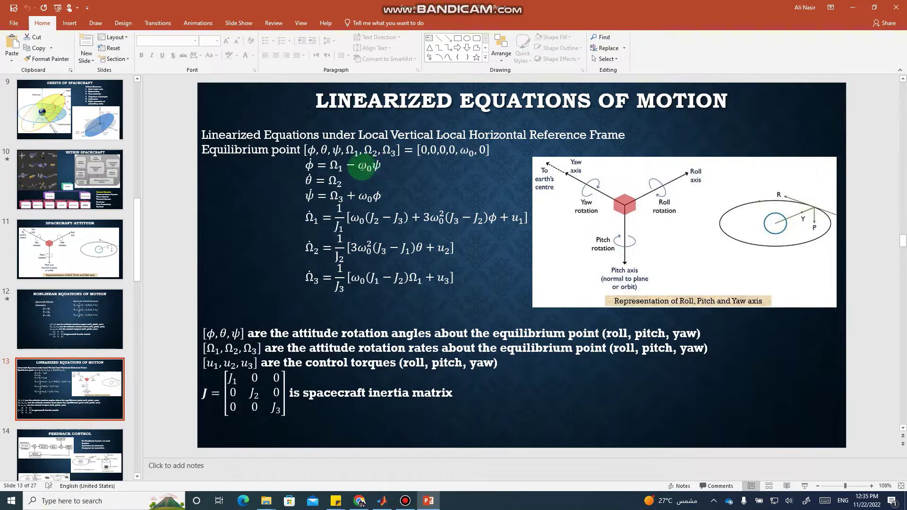
pyautogui.doubleClick(362, 167)
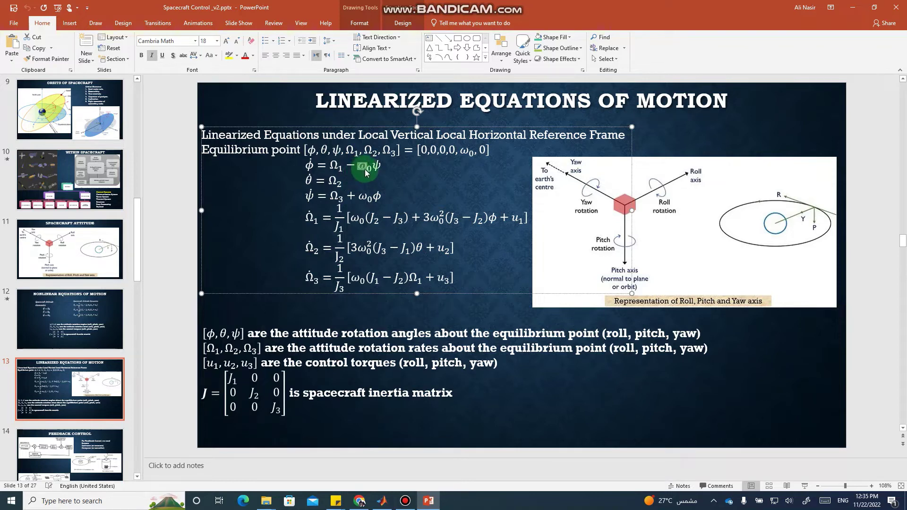
pyautogui.click(390, 168)
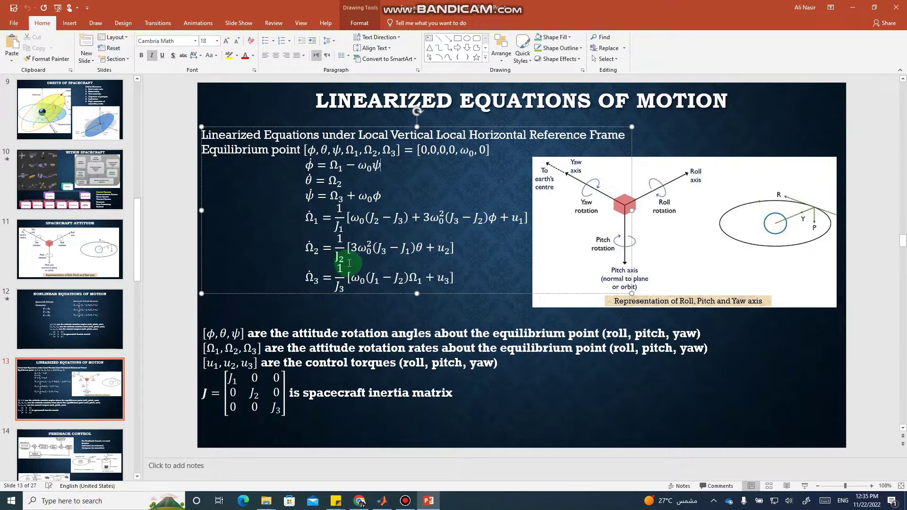
pyautogui.doubleClick(438, 219)
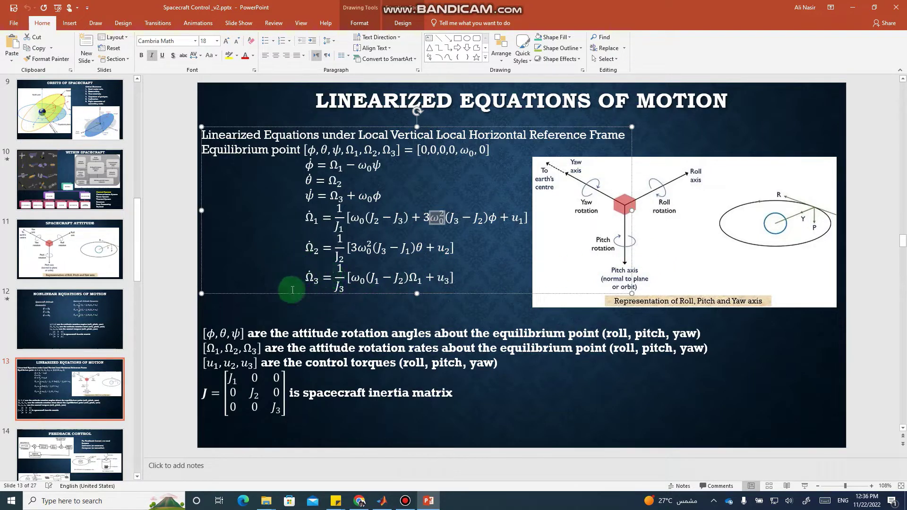
pyautogui.click(303, 299)
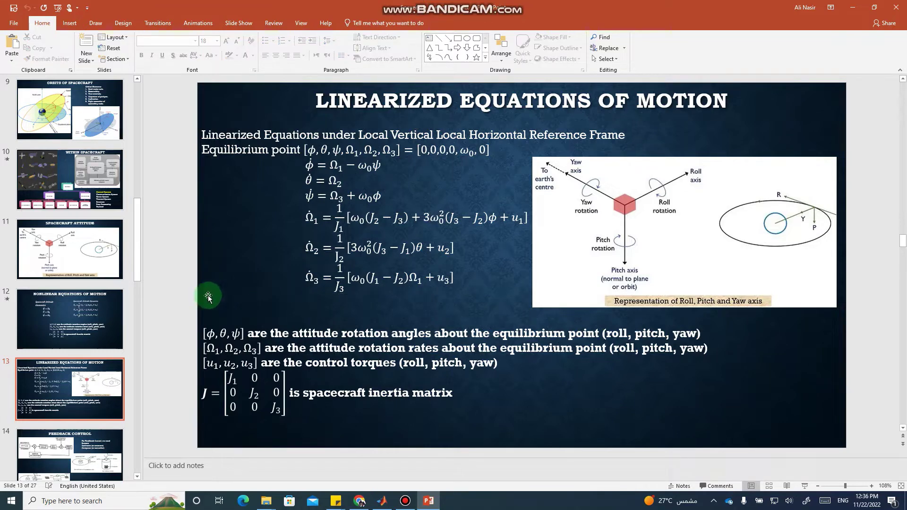
pyautogui.scroll(-3, 70, 326)
pyautogui.scroll(-1, 70, 326)
# Step past slides 14 and 15 to slide 16, Nonlinear Equations of Motion with Full State Feedback Control.
pyautogui.click(74, 324)
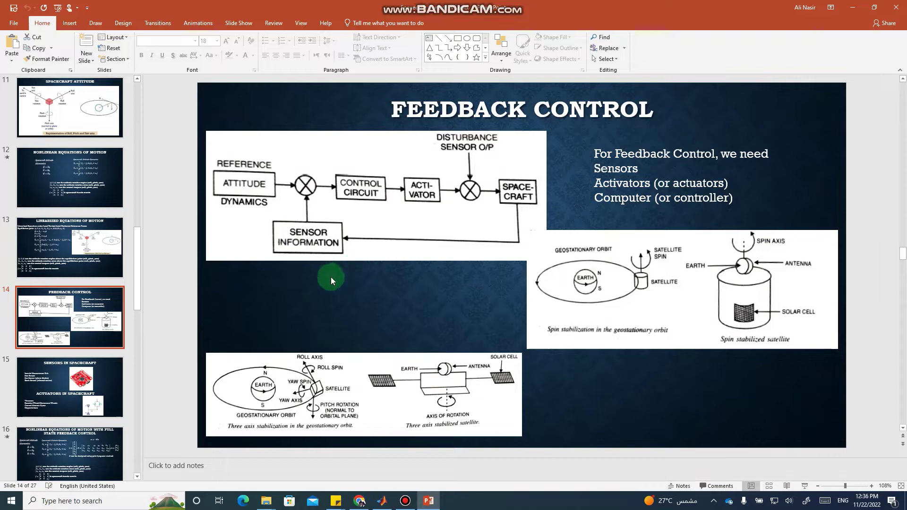
pyautogui.click(64, 394)
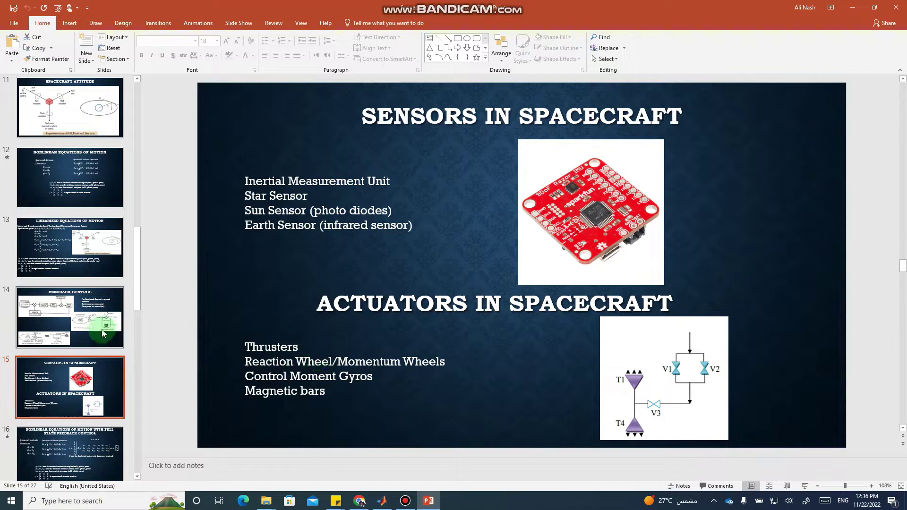
pyautogui.scroll(-3, 81, 350)
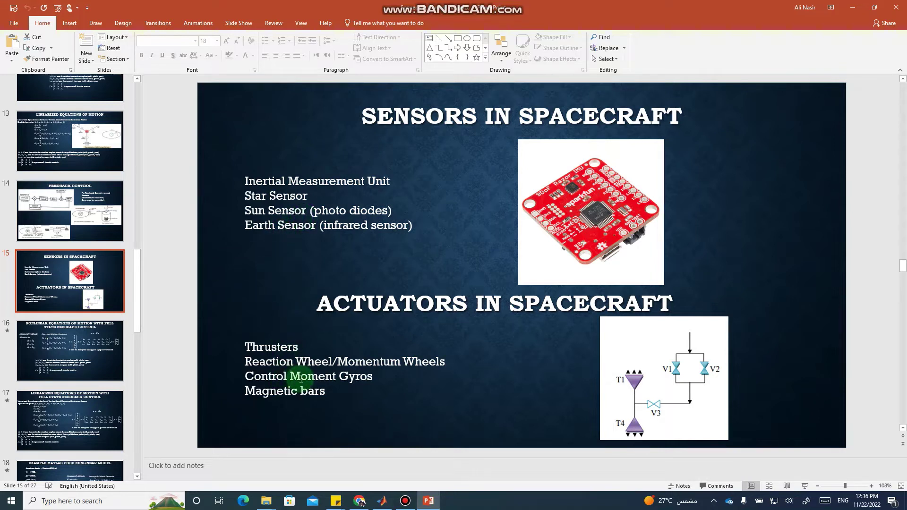
pyautogui.scroll(-1, 82, 376)
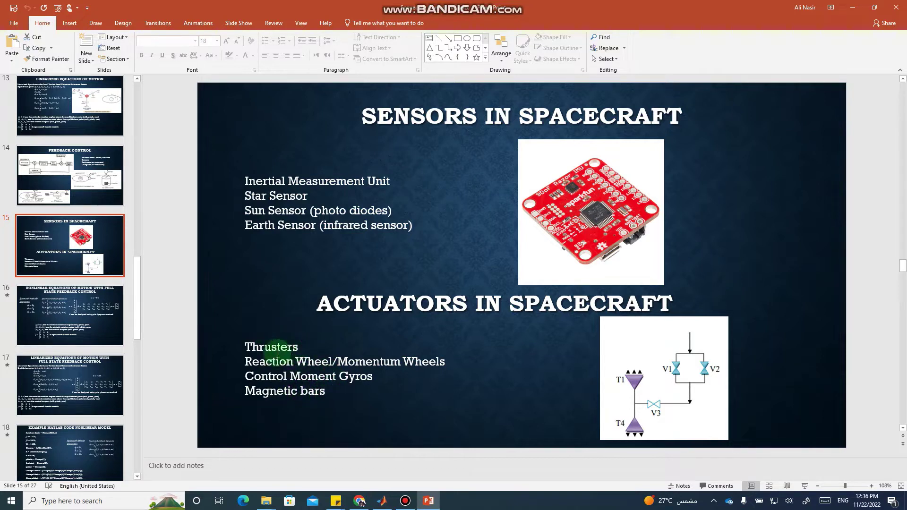
pyautogui.scroll(-1, 100, 348)
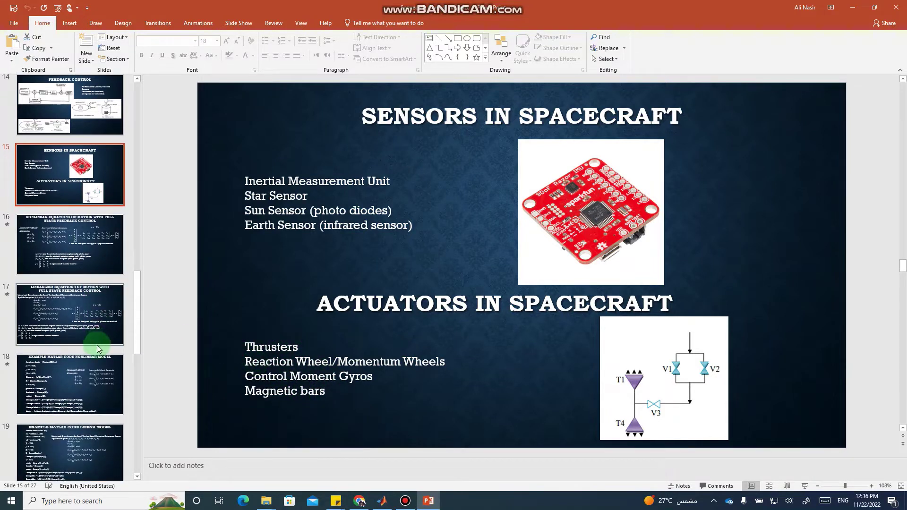
pyautogui.click(90, 249)
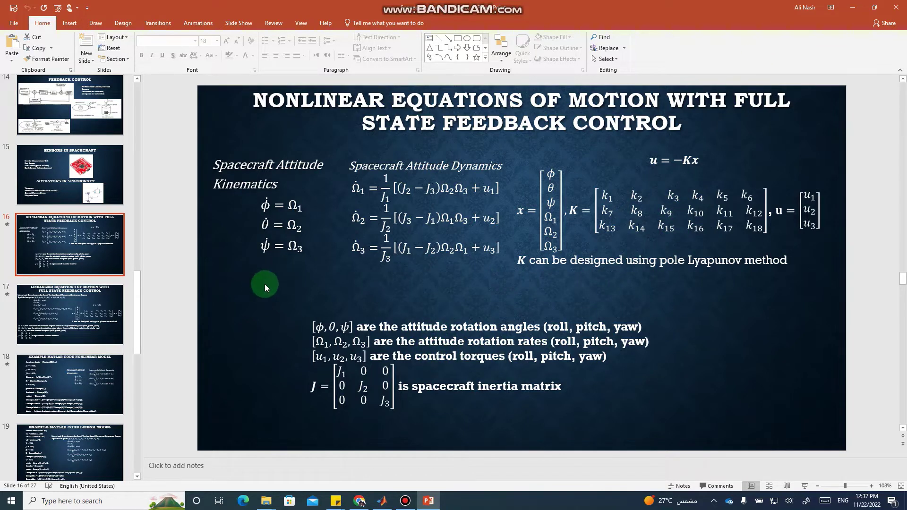
# Glance at slide 17, return to slide 16, and restore down PowerPoint to reveal MATLAB.
pyautogui.click(78, 314)
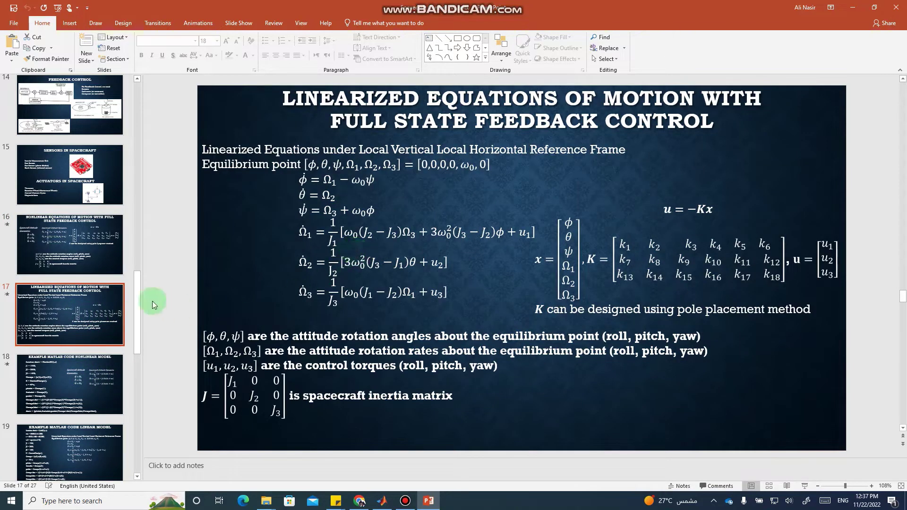
pyautogui.click(68, 247)
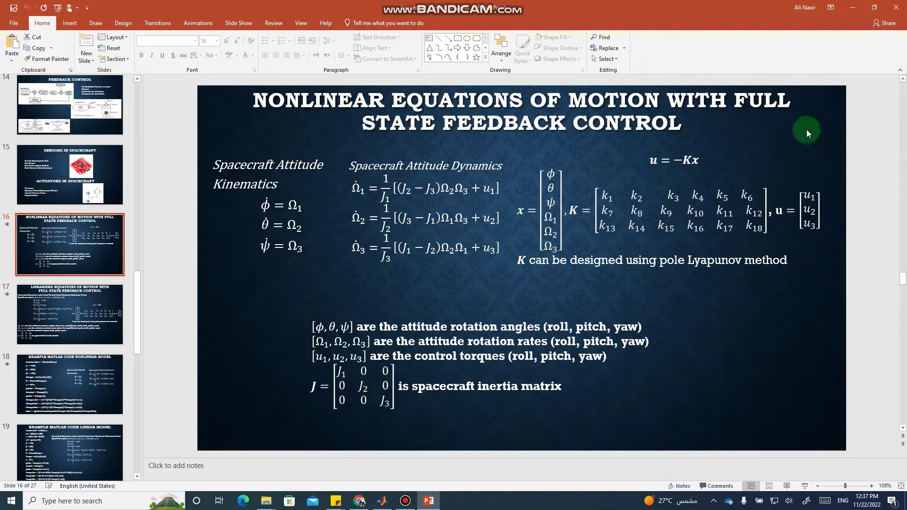
pyautogui.click(873, 10)
# Paste 'function deriv = NonLinSC(t,x)' as the first line of NonLinSC.m in the MATLAB editor.
pyautogui.click(130, 238)
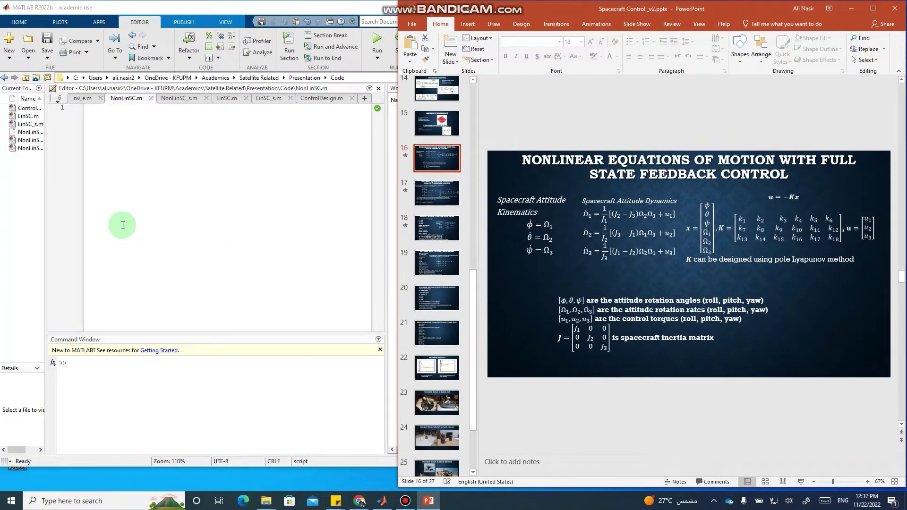
pyautogui.click(134, 172)
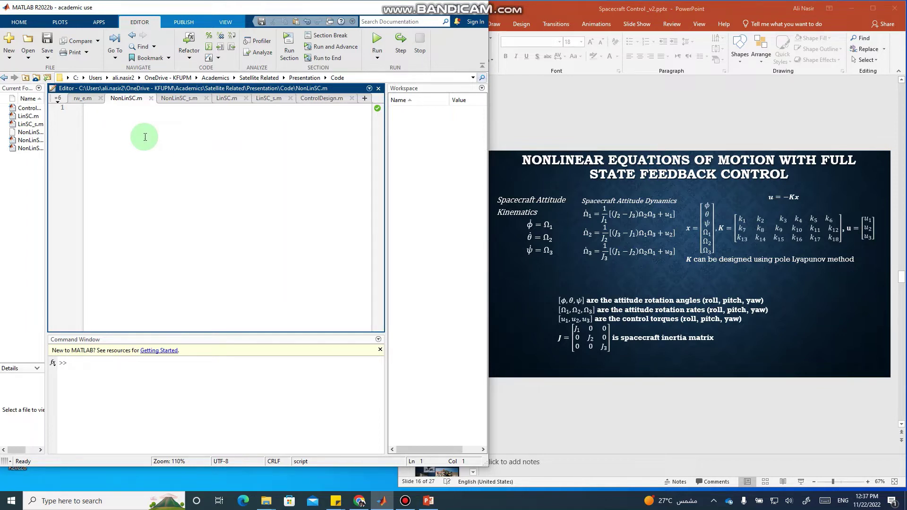
pyautogui.write('function deriv = NonLinSC(t,x)')
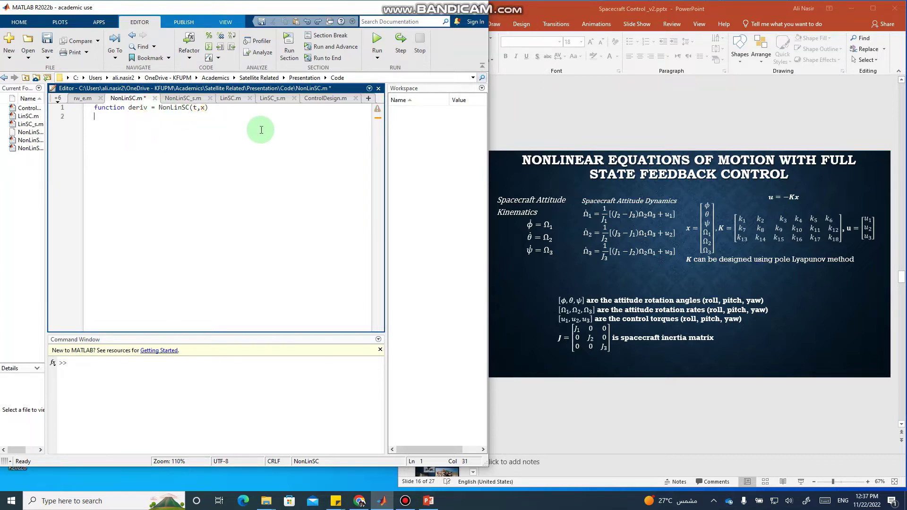
# Add the inertias J2 = 2000 and J3 = 1400, then paste the Omega rate vector line.
pyautogui.write('J2 = 2000;')
pyautogui.press('Return')
pyautogui.write('J3 = 1400;')
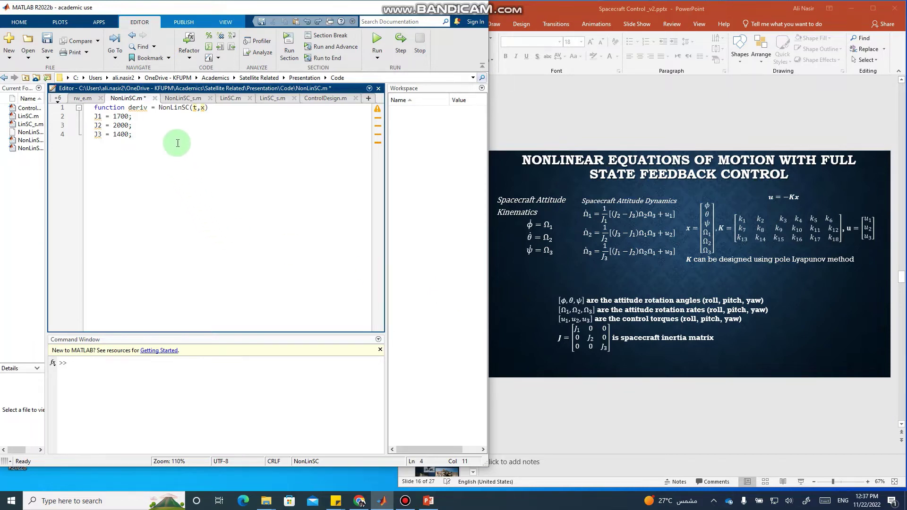
pyautogui.press('Return')
pyautogui.write('Omega = [x(4);x(5);x(6)];')
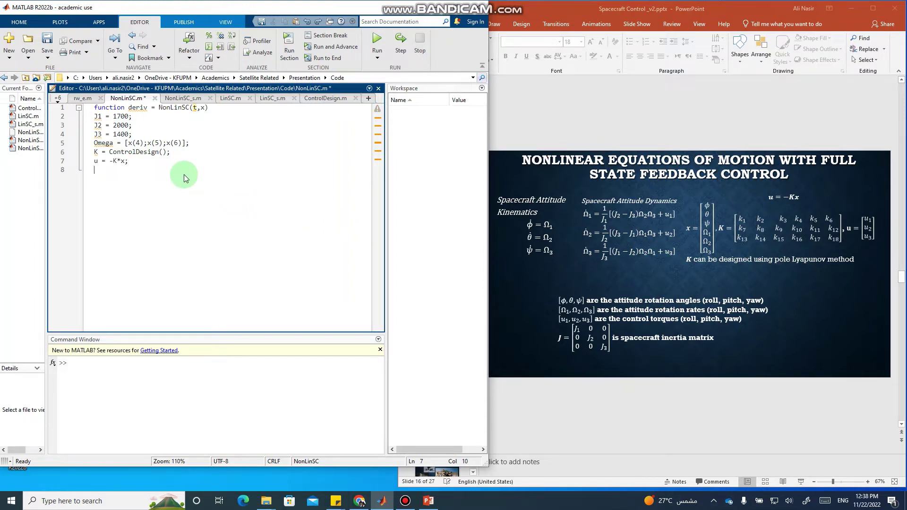
# Write the phidot–psidot and Omega1dot–Omega3dot equations and return deriv = [phidot;...;Omega3dot].
pyautogui.write('phidot = Omega(1);')
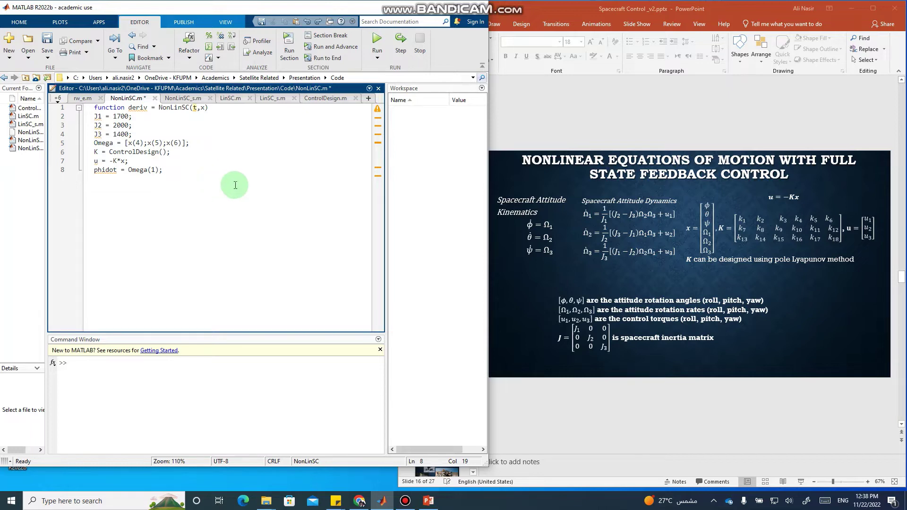
pyautogui.press('Return')
pyautogui.write('thetadot = Omega(2); ')
pyautogui.write('psidot = Omega(3); ')
pyautogui.write('Omega1dot = 1/J1*((J2-J3)*Omega(2)*Omega(3)+u(1)); ')
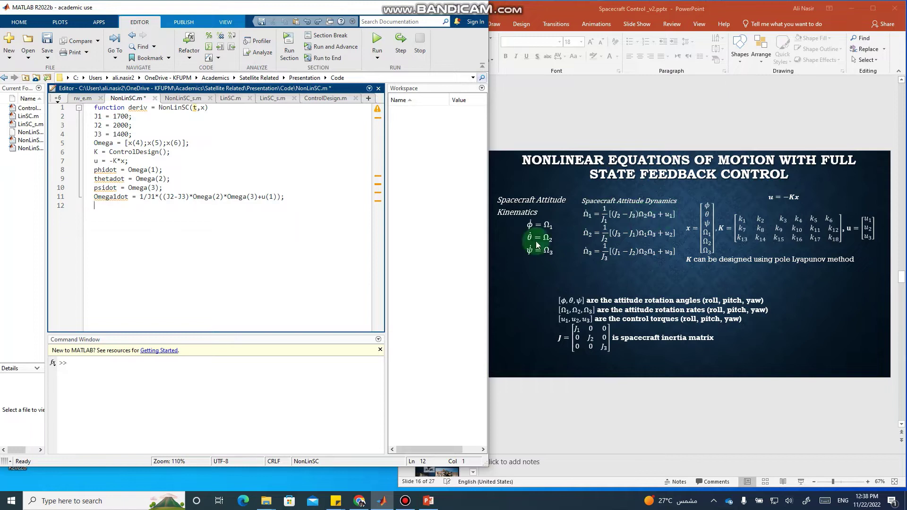
pyautogui.write('Omega2dot = 1/J2*((J3-J1)*Omega(1)*Omega(3)+u(2));')
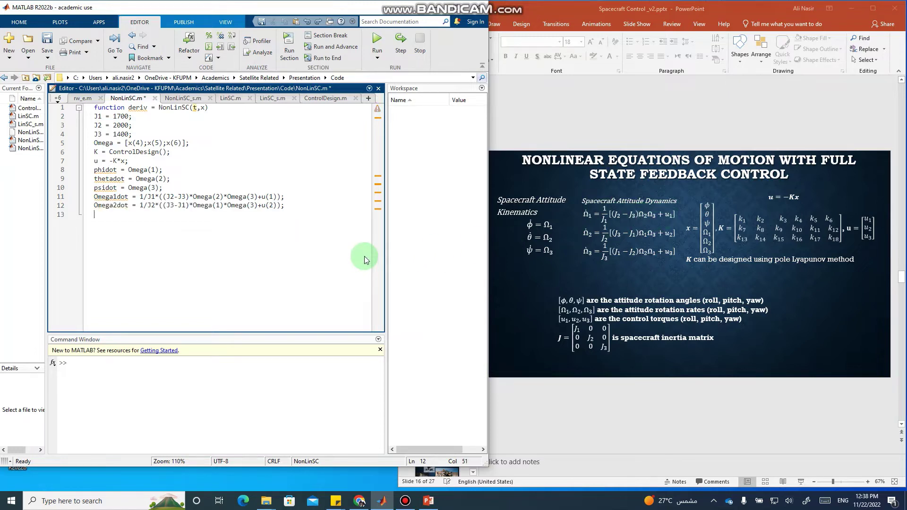
pyautogui.press('Return')
pyautogui.write('Omega3dot = 1/J3*((J1-J2)*Omega(2)*Omega(1)+u(3));')
pyautogui.press('Return')
pyautogui.write('deriv = [phidot;thetadot;psidot;Omega1dot;Omega2dot;Omega3dot];')
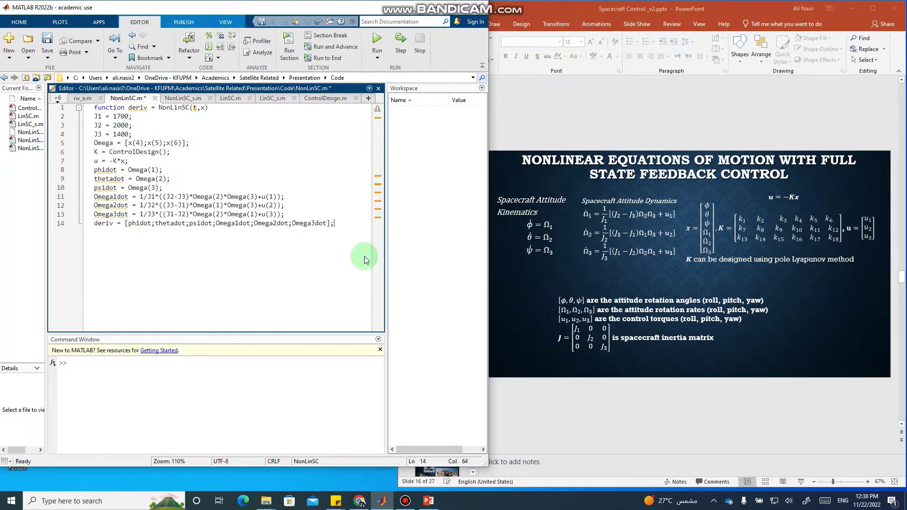